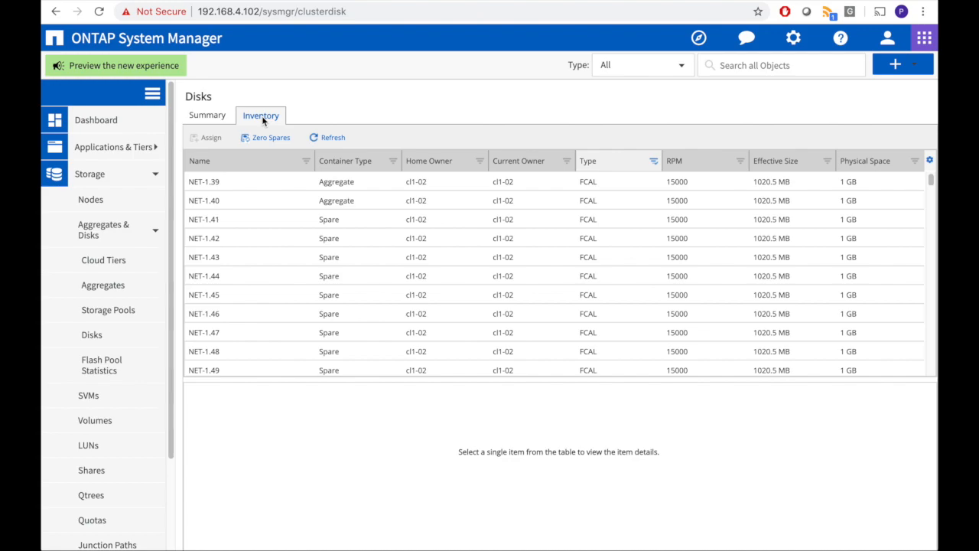
# Step: Filter the disk inventory to the Spare container type with home owner cl1-02 and look through the listed disks
pyautogui.click(393, 162)
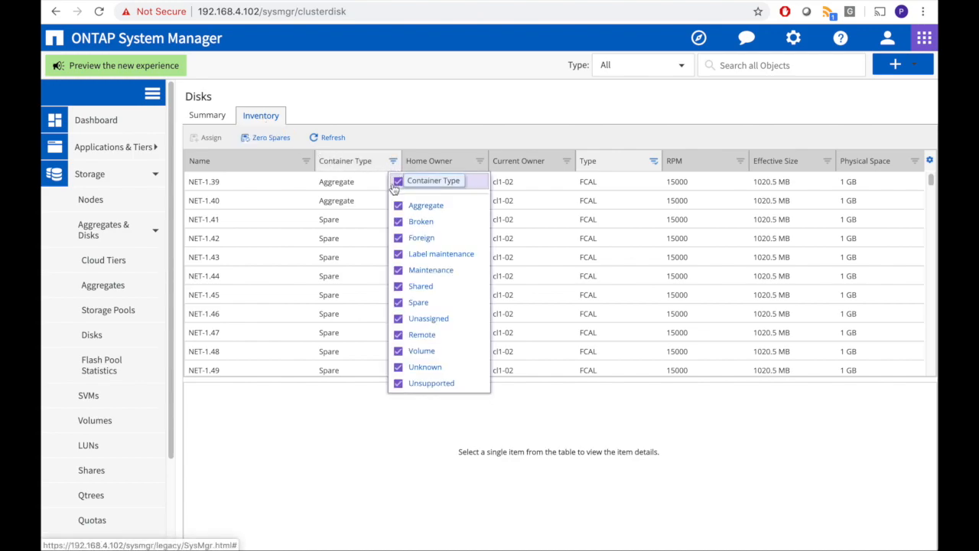
pyautogui.click(398, 182)
pyautogui.click(398, 303)
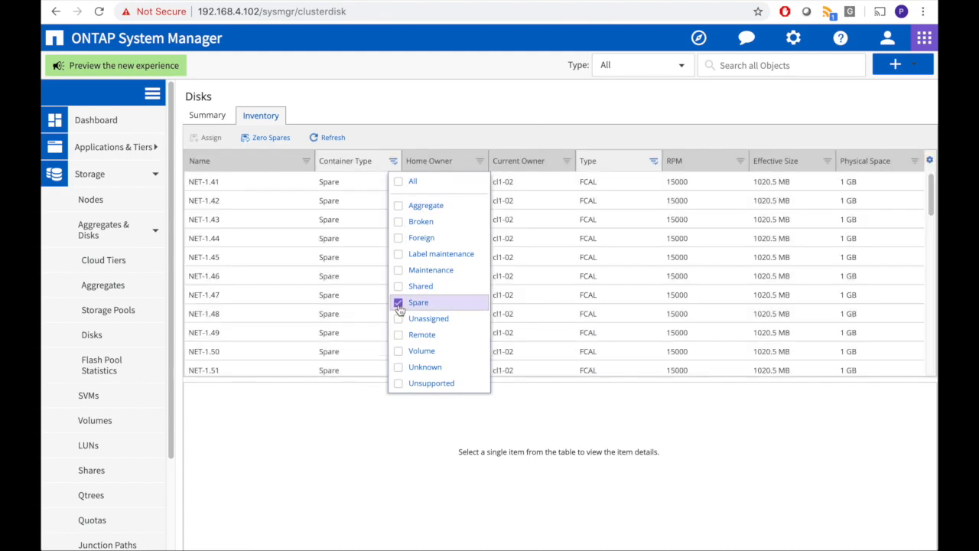
pyautogui.click(481, 162)
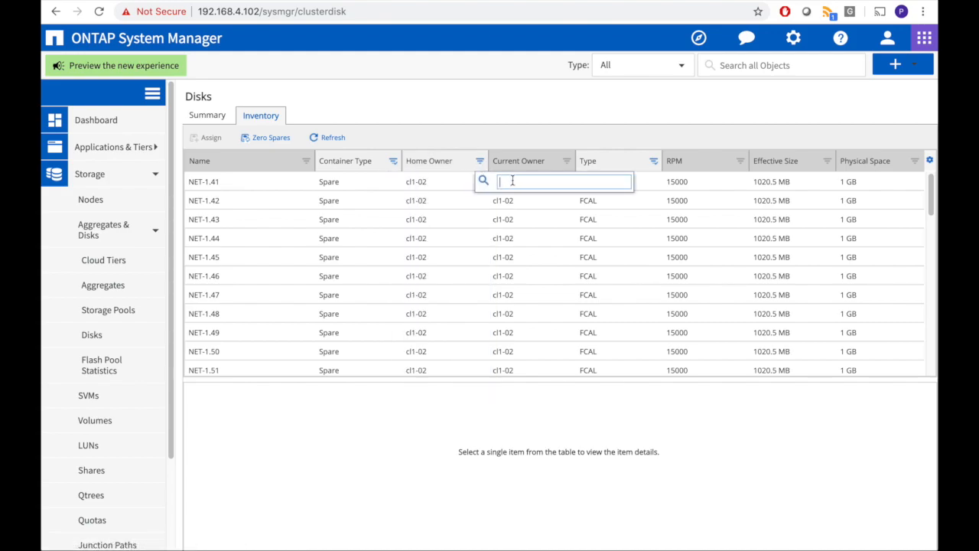
pyautogui.write('cl1-02')
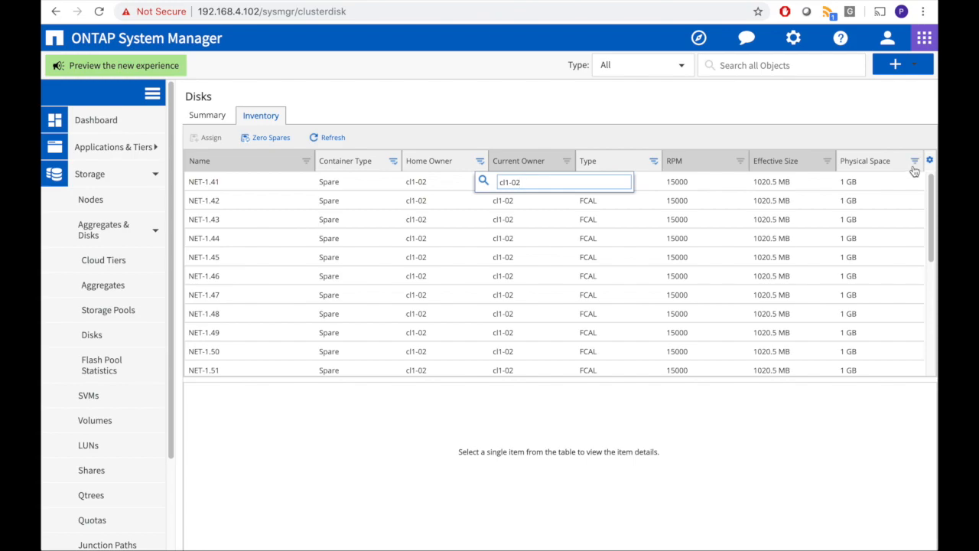
pyautogui.moveTo(932, 202); pyautogui.dragTo(930, 178)
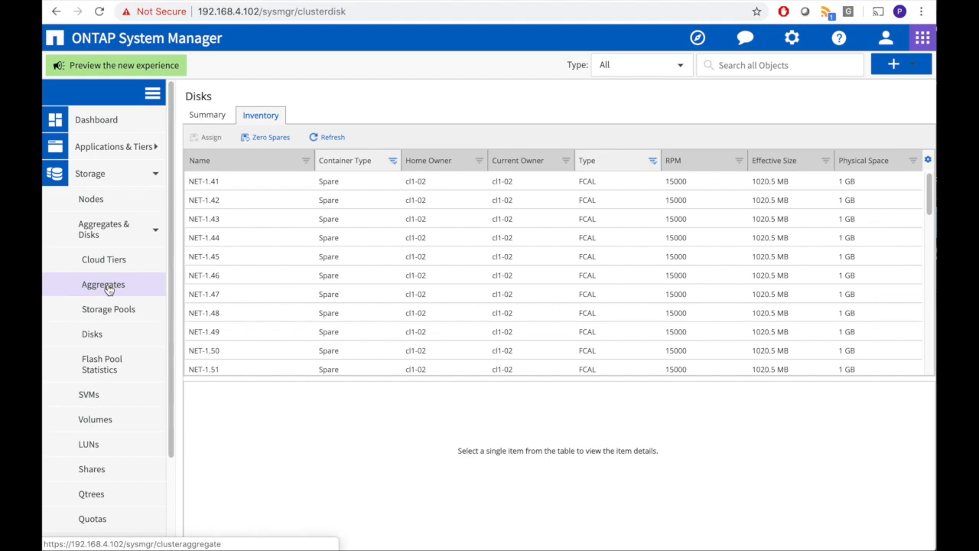
# Step: Start creating a new aggregate with manual creation enabled and name it n2_aggr1
pyautogui.click(105, 285)
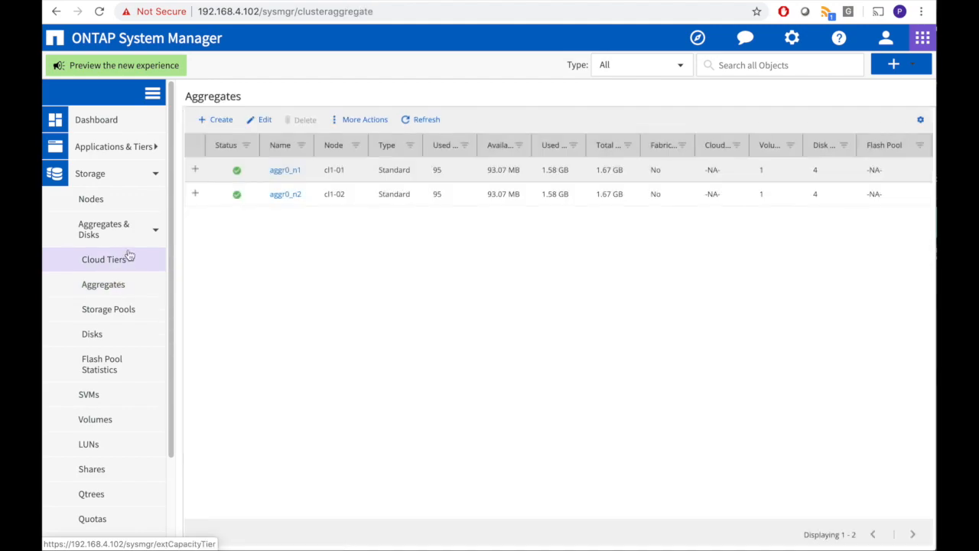
pyautogui.click(221, 121)
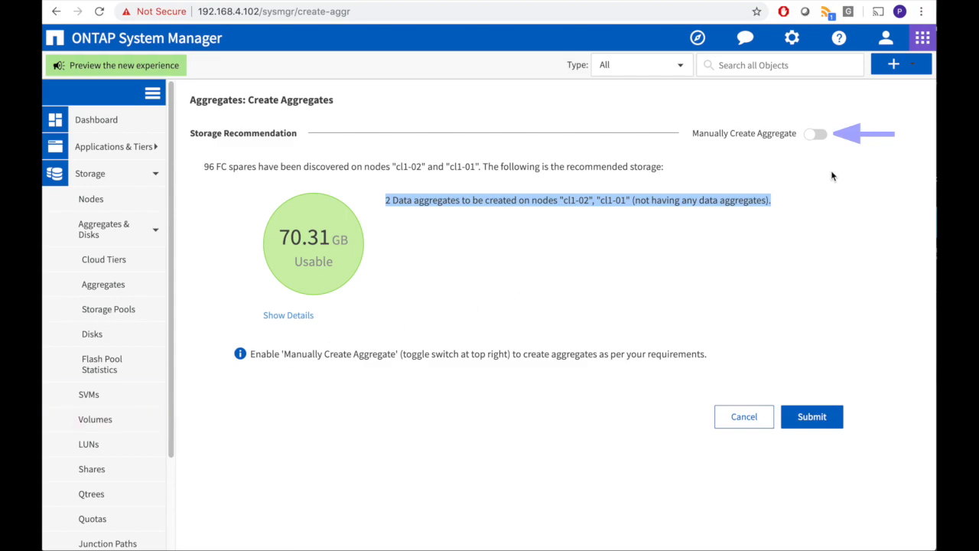
pyautogui.click(819, 135)
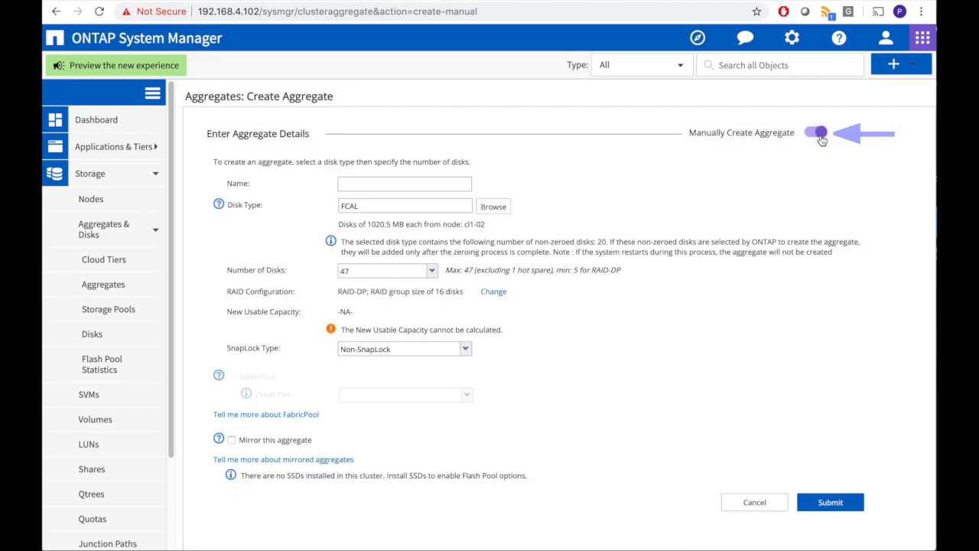
pyautogui.click(411, 185)
pyautogui.write('n2_aggr')
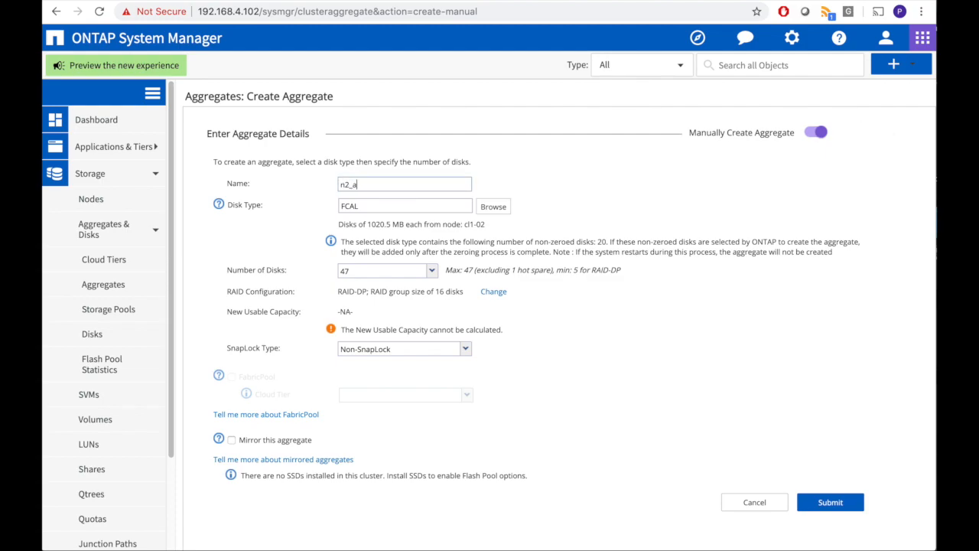
pyautogui.write('1')
# Step: Set the number of disks for the new aggregate to 6
pyautogui.click(433, 272)
pyautogui.scroll(10, 401, 313)
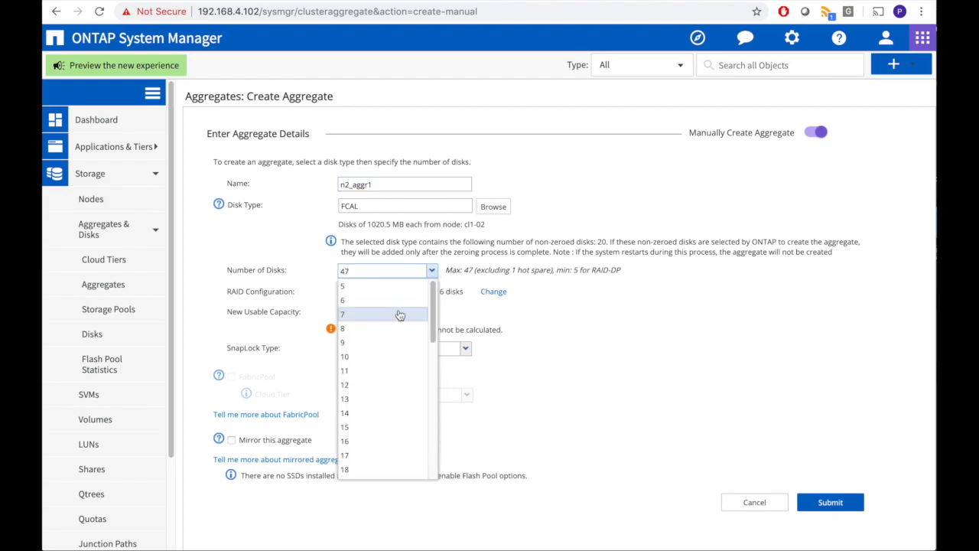
pyautogui.click(400, 300)
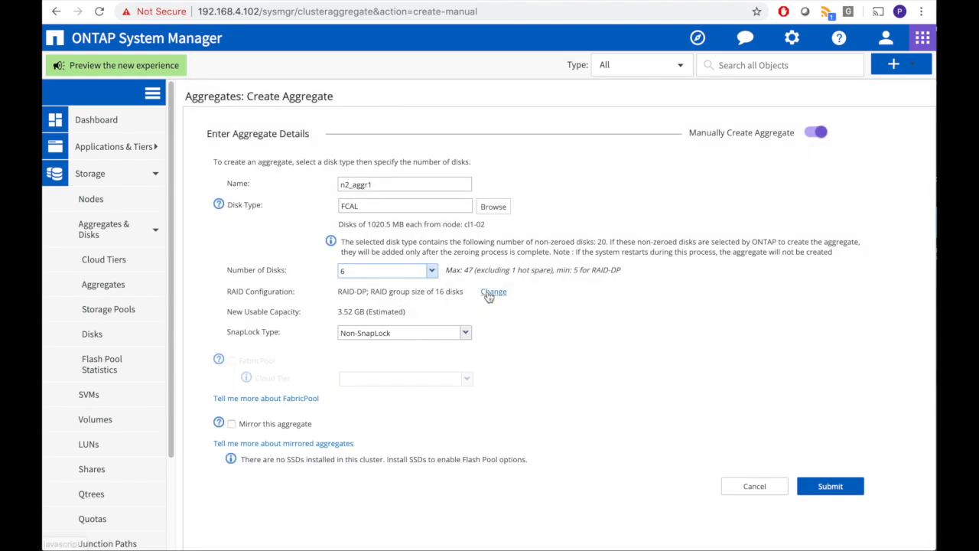
# Step: Change the RAID configuration to a group size of 6 disks and submit the new aggregate
pyautogui.click(491, 293)
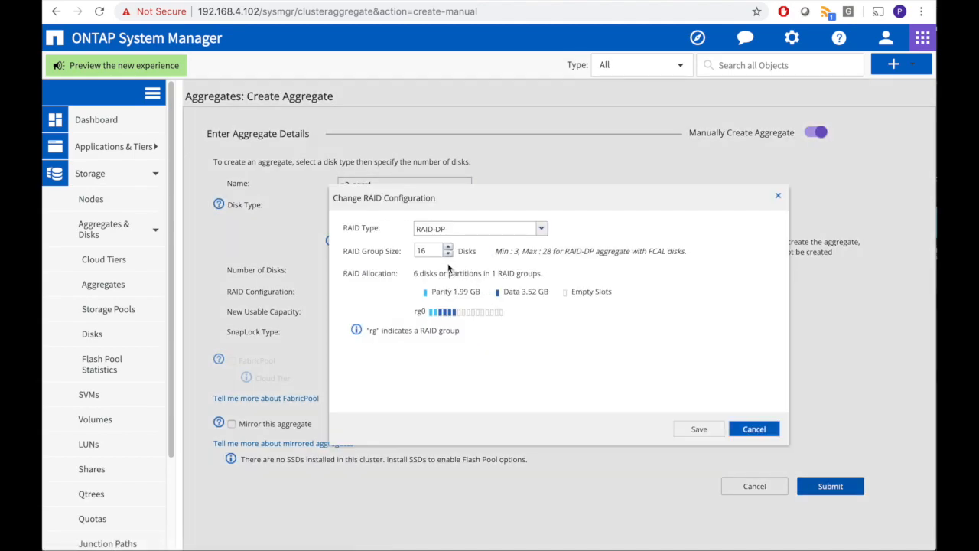
pyautogui.moveTo(432, 252); pyautogui.dragTo(416, 250)
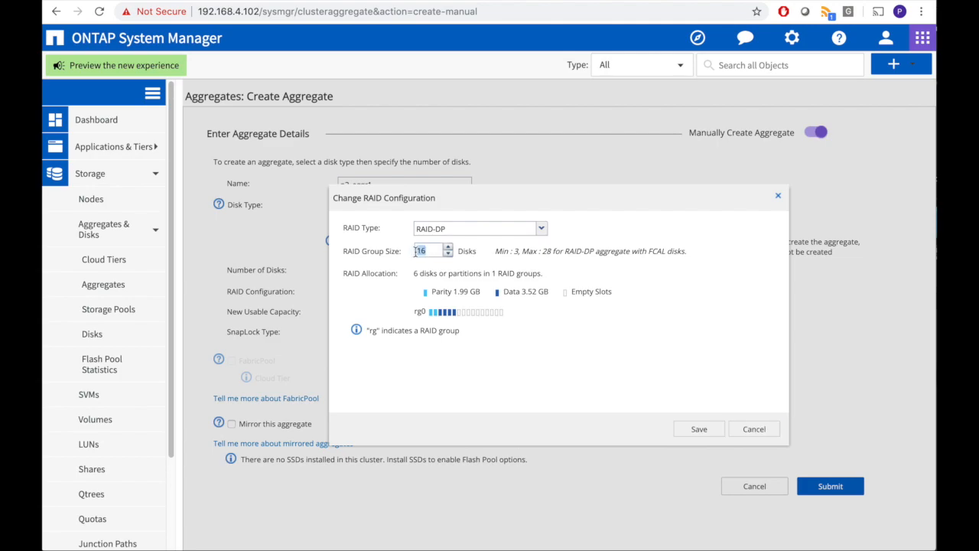
pyautogui.write('6')
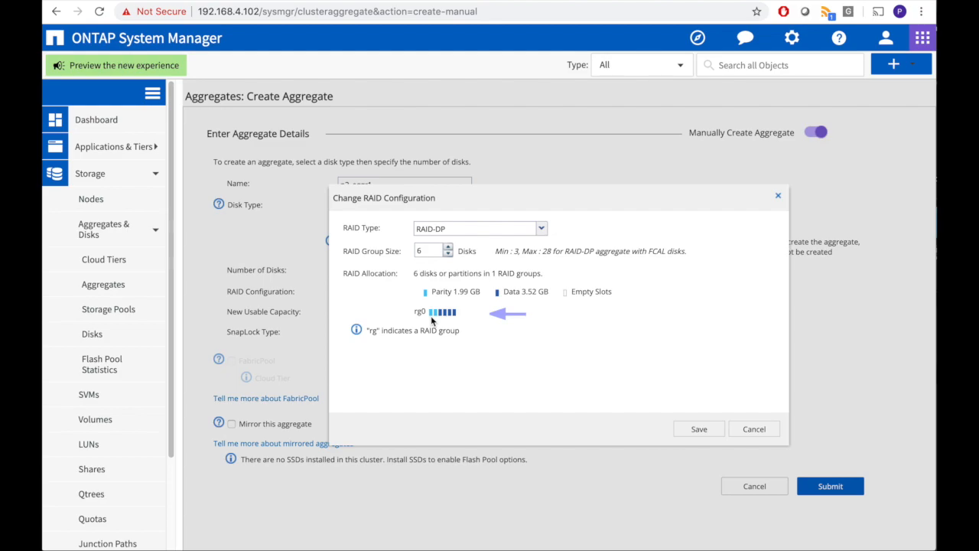
pyautogui.click(688, 431)
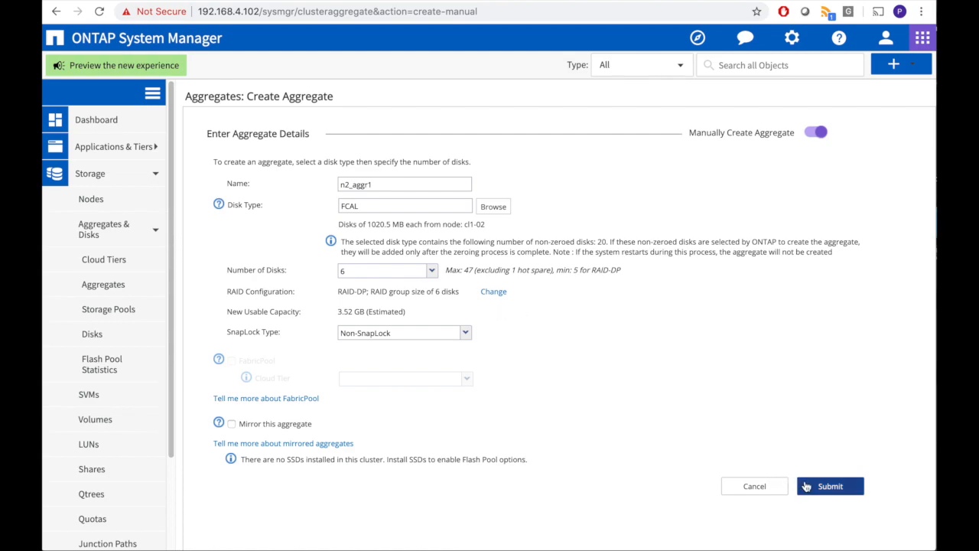
pyautogui.click(809, 487)
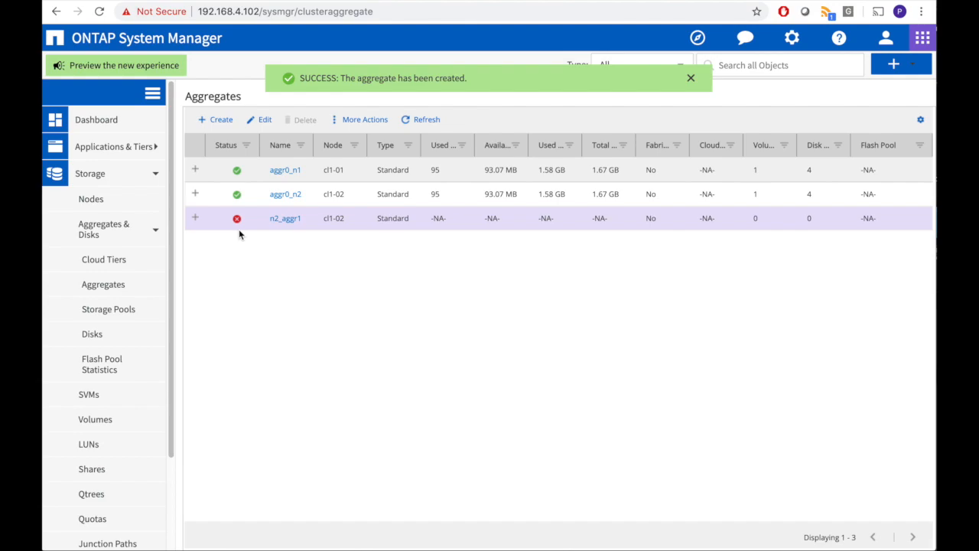
# Step: Reload the aggregates list, then edit n2_aggr1 to have a RAID group size of 10 disks and save it
pyautogui.click(100, 12)
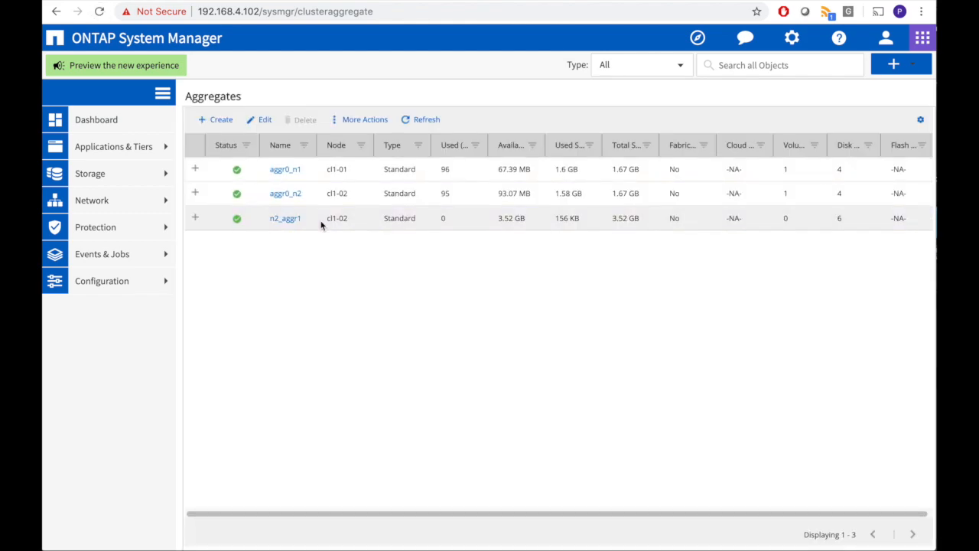
pyautogui.click(263, 122)
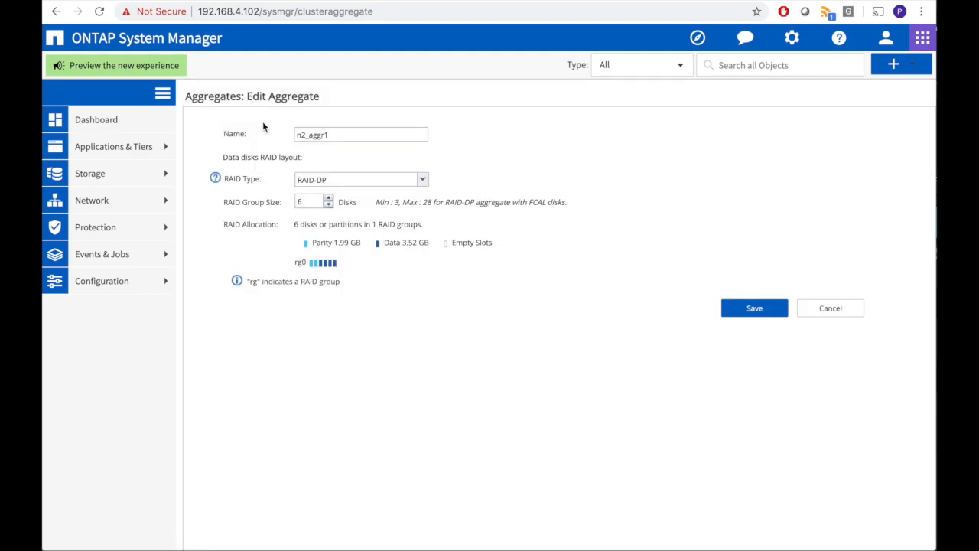
pyautogui.doubleClick(315, 207)
pyautogui.write('10')
pyautogui.click(423, 280)
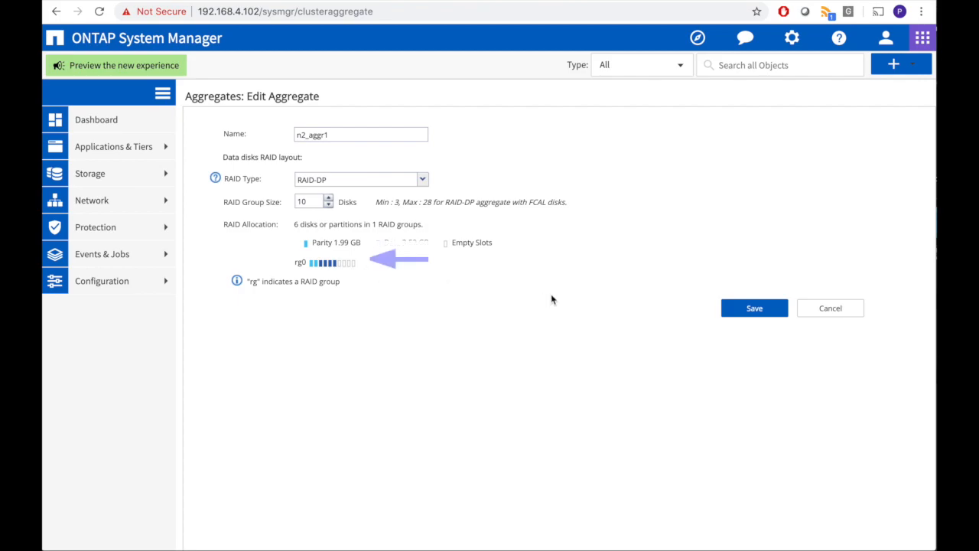
pyautogui.click(742, 313)
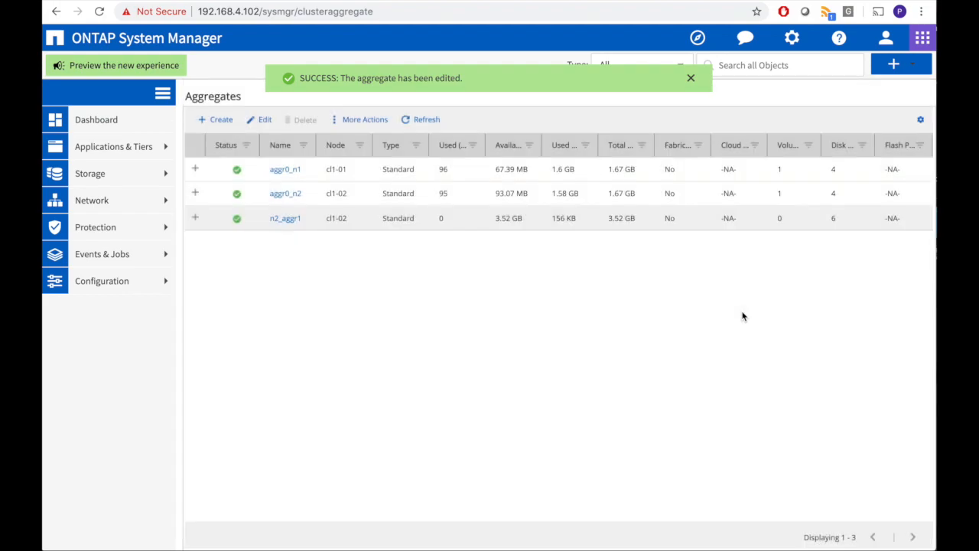
# Step: Start adding capacity to n2_aggr1 and set the number of FCAL disks to add to 14
pyautogui.click(376, 122)
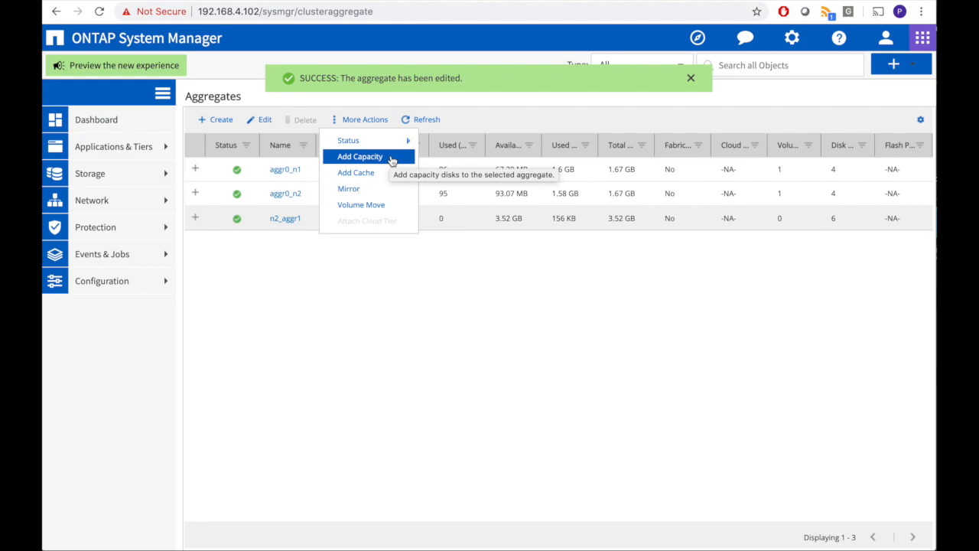
pyautogui.click(391, 157)
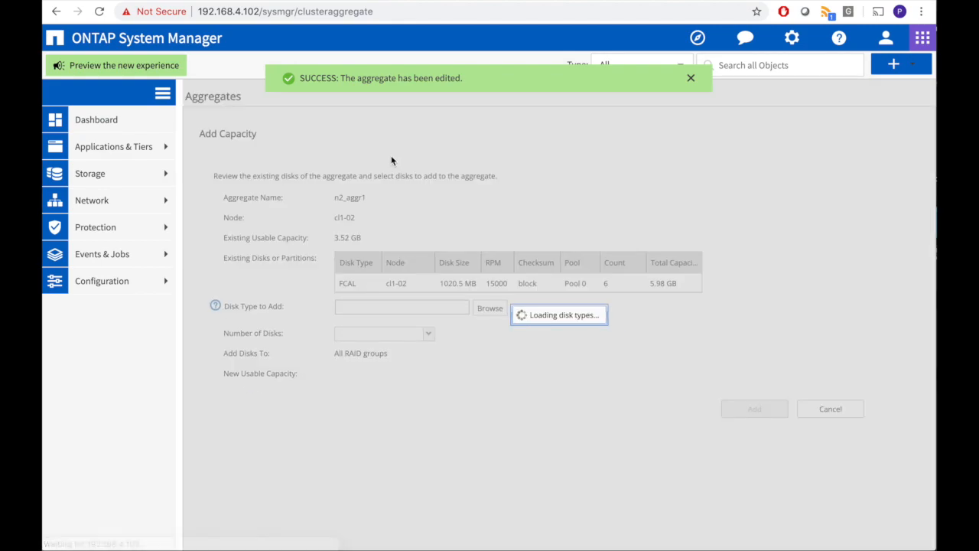
pyautogui.click(406, 370)
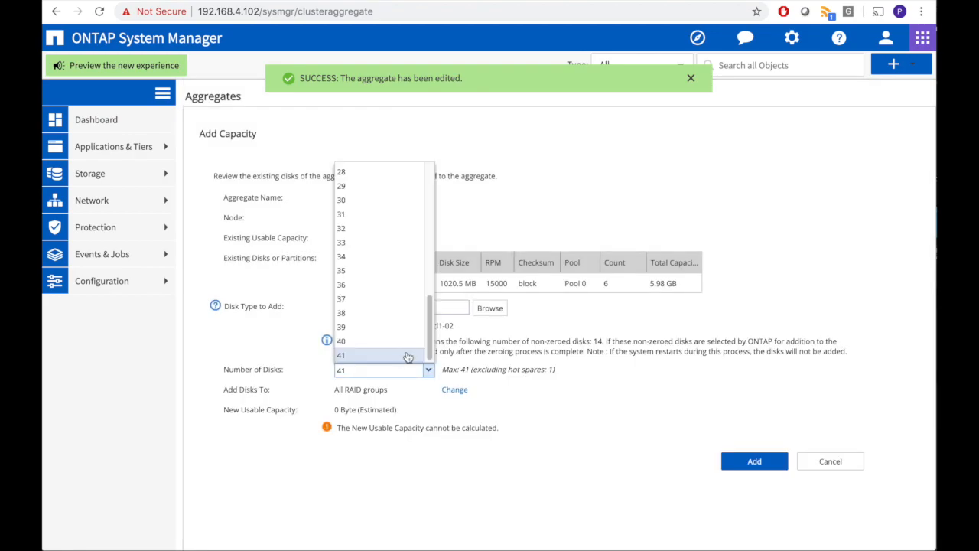
pyautogui.scroll(5, 406, 357)
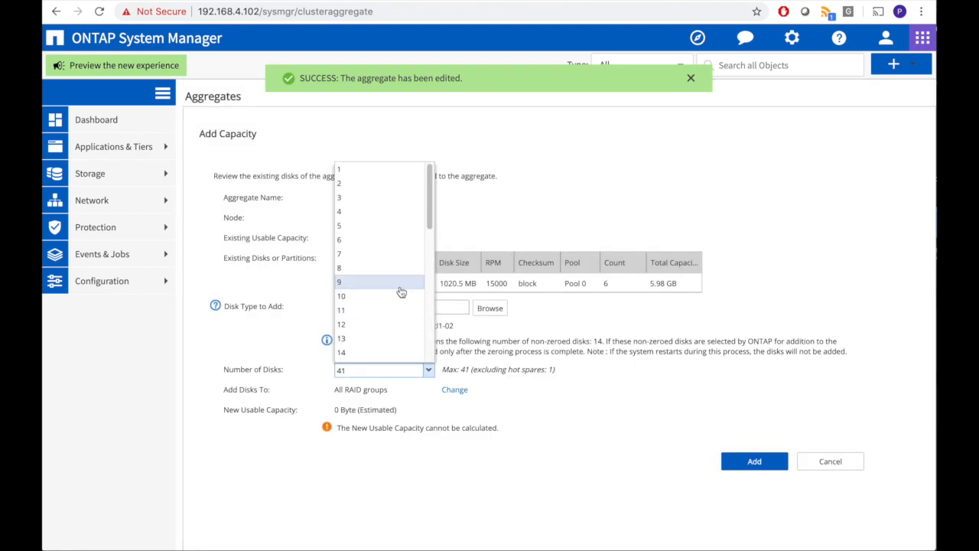
pyautogui.click(397, 352)
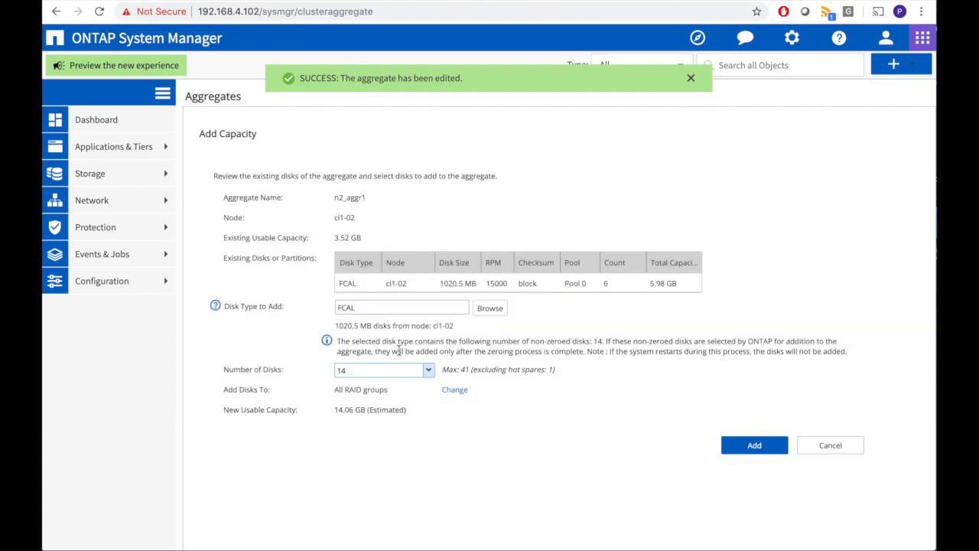
# Step: Keep the disk allocation on all RAID groups, save the selection and add the disks to n2_aggr1
pyautogui.click(454, 390)
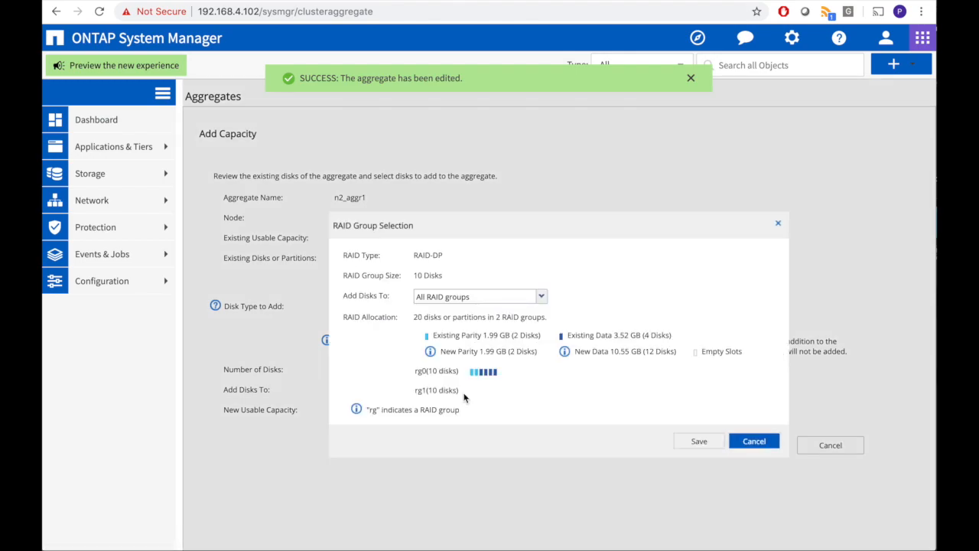
pyautogui.click(543, 298)
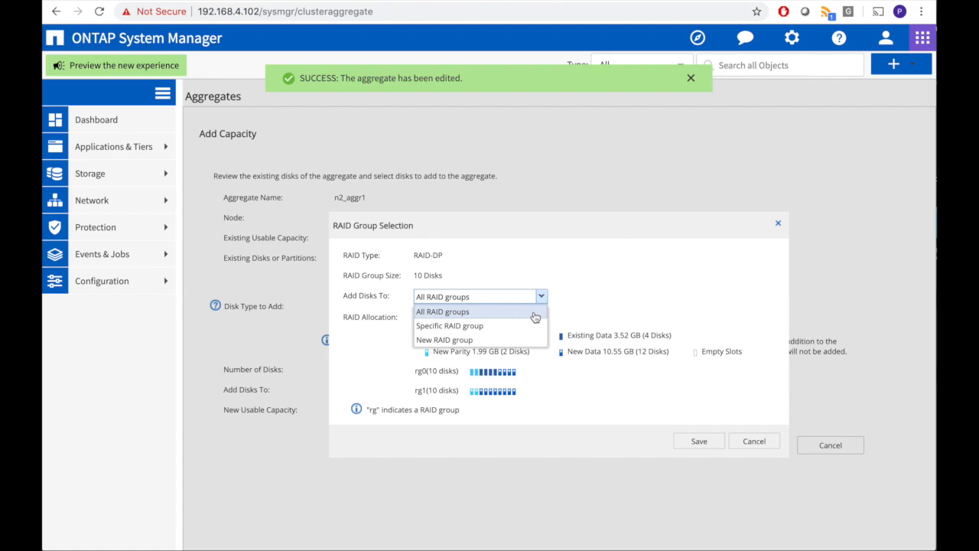
pyautogui.click(534, 316)
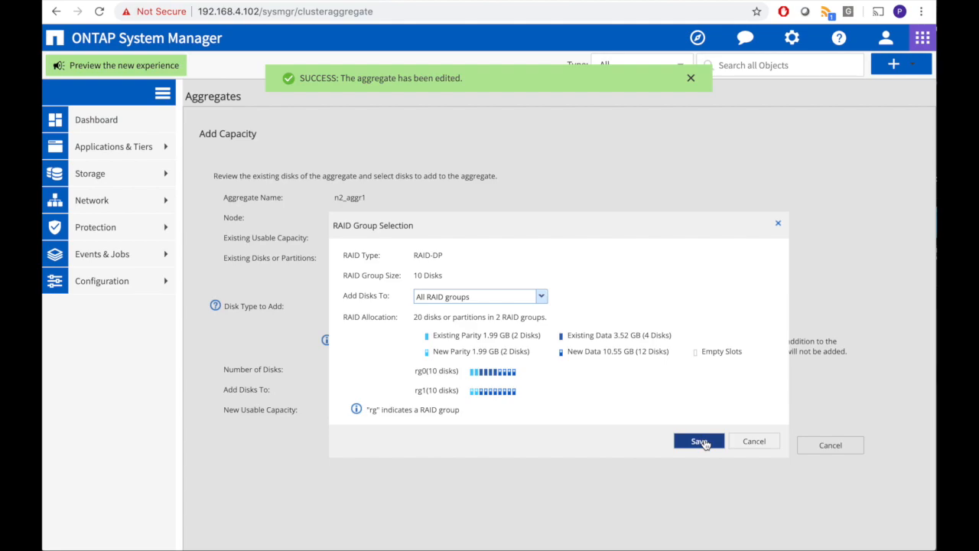
pyautogui.click(698, 442)
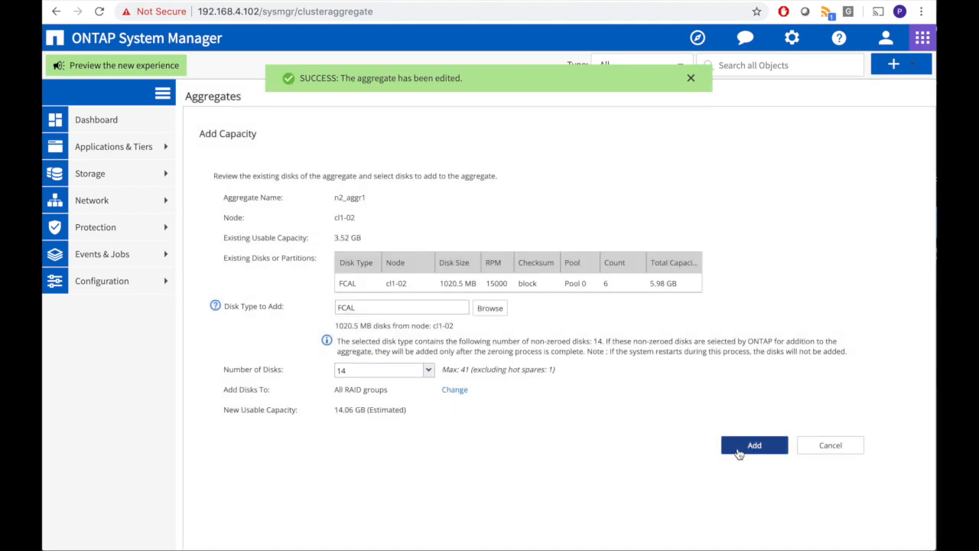
pyautogui.click(739, 451)
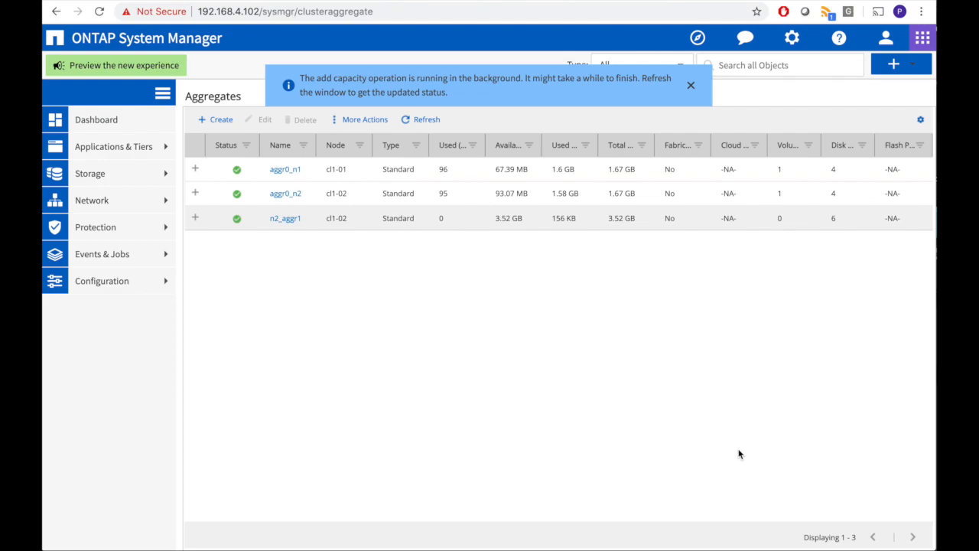
# Step: Check n2_aggr1's RAID status and allocated disks, reloading its overview, and review its disk list for RAID group membership
pyautogui.click(288, 219)
pyautogui.doubleClick(360, 260)
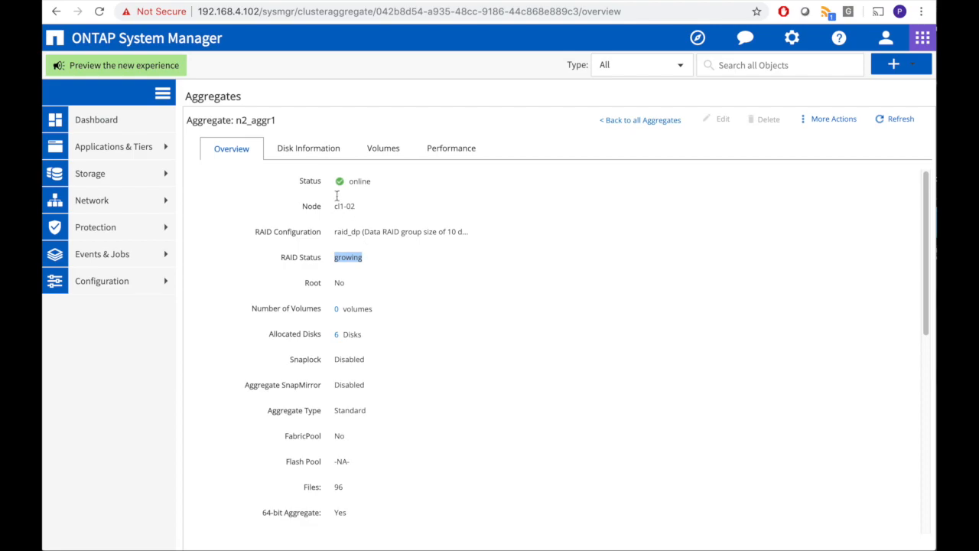
pyautogui.click(100, 13)
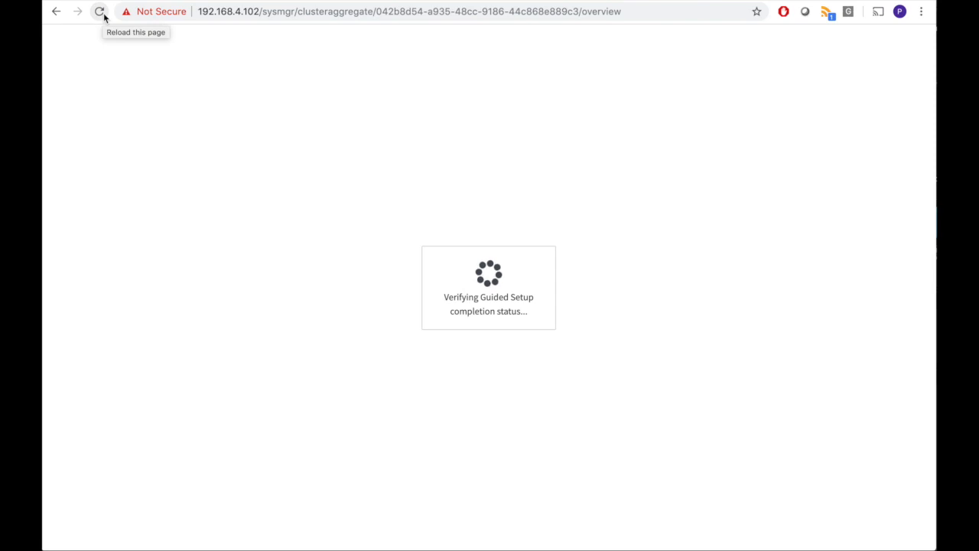
pyautogui.moveTo(365, 334); pyautogui.dragTo(263, 340)
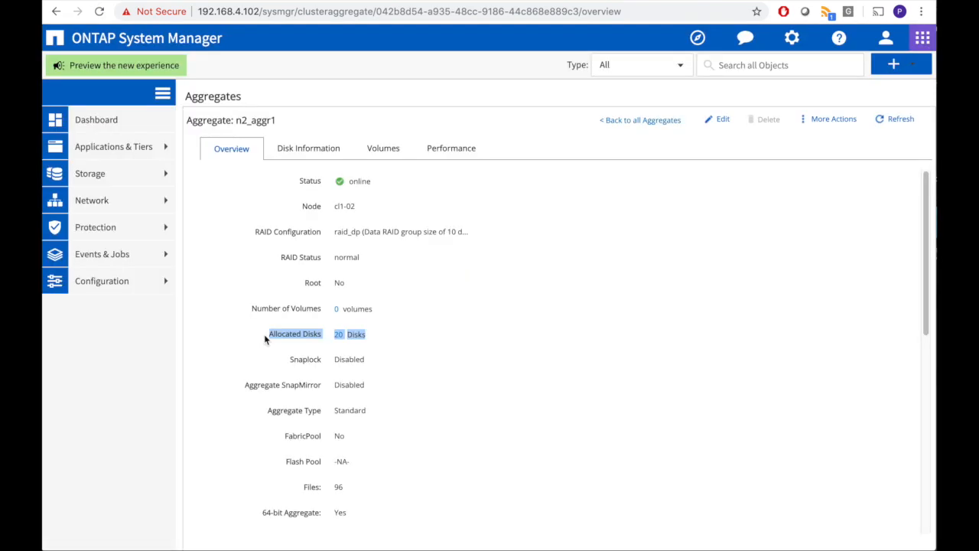
pyautogui.click(303, 152)
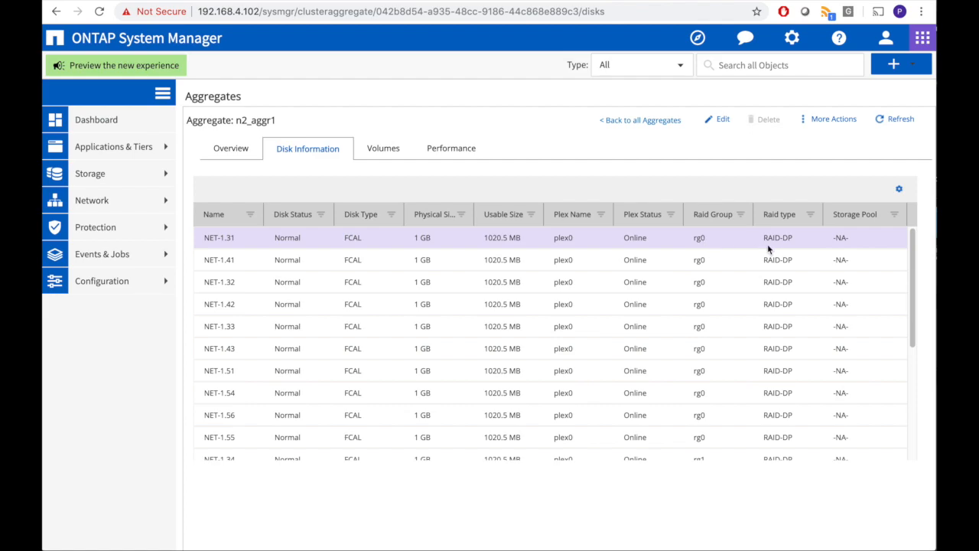
pyautogui.moveTo(912, 250); pyautogui.dragTo(918, 373)
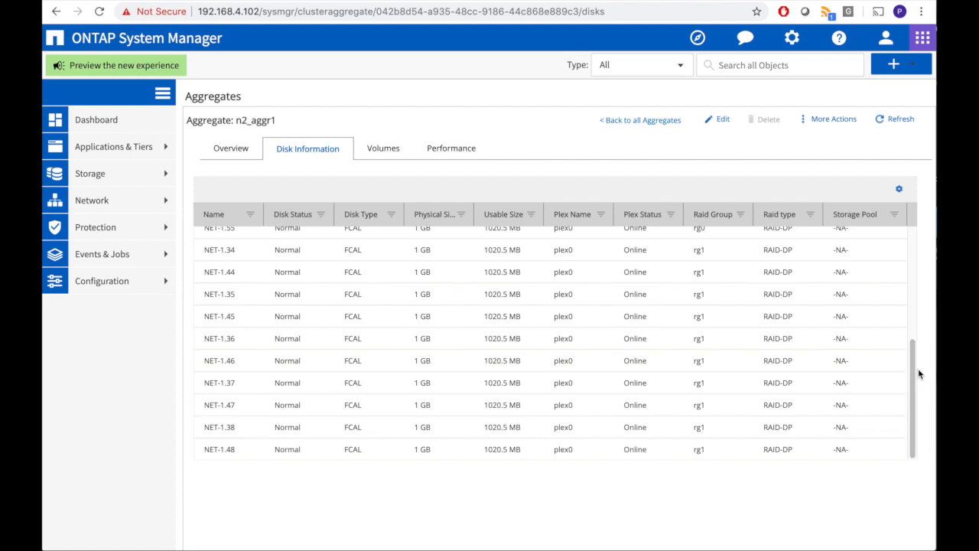
# Step: Take the aggregate n2_aggr1 offline and confirm the operation
pyautogui.click(804, 122)
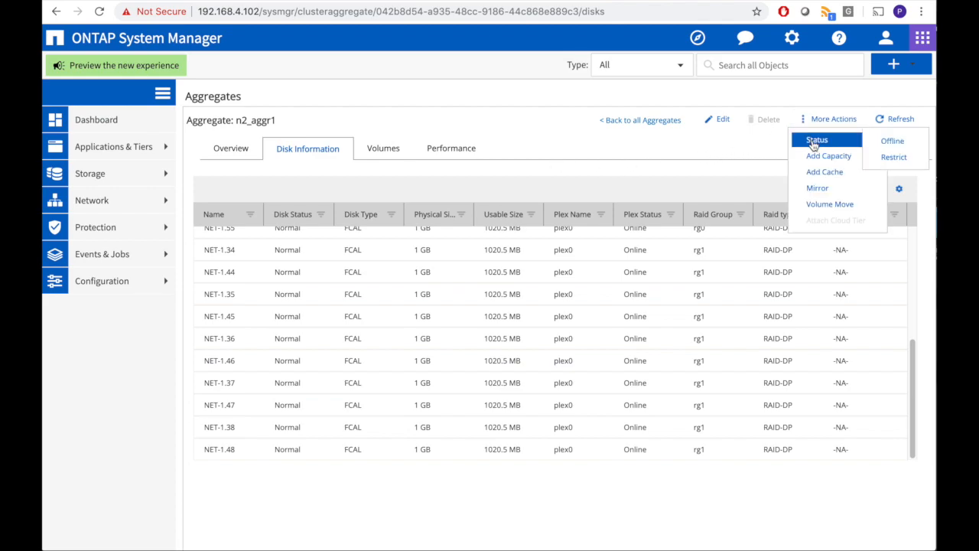
pyautogui.click(900, 145)
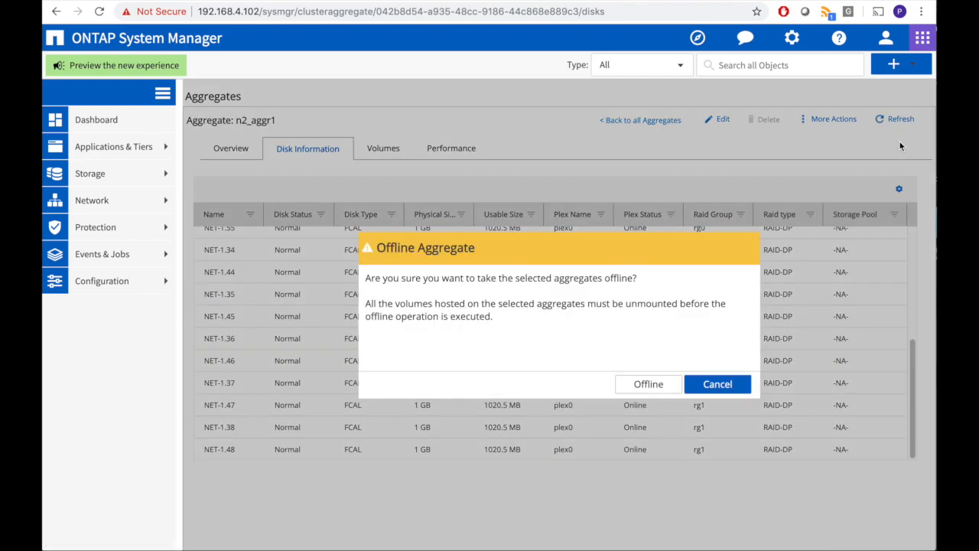
pyautogui.click(648, 384)
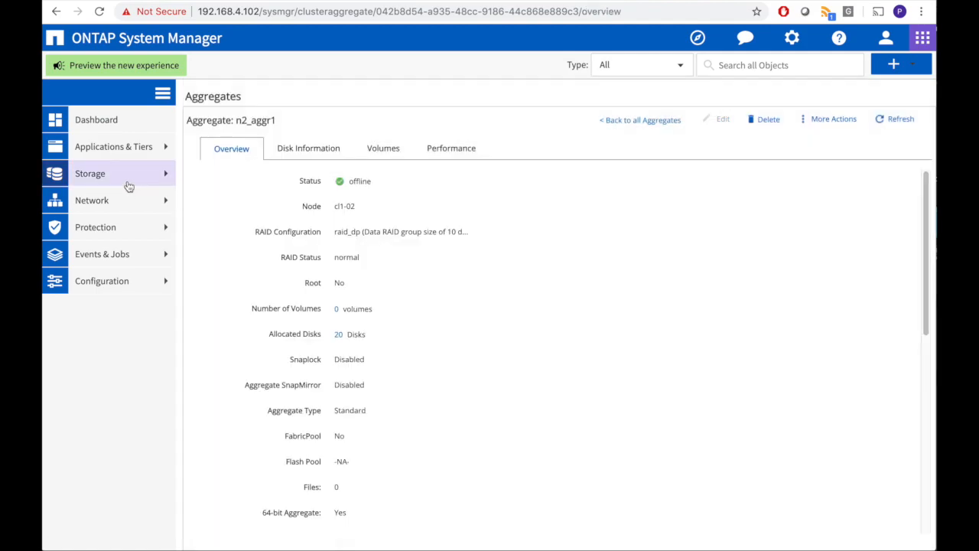
# Step: Delete the offline aggregate n2_aggr1 from the aggregates list, agreeing to delete it and all its data
pyautogui.click(128, 185)
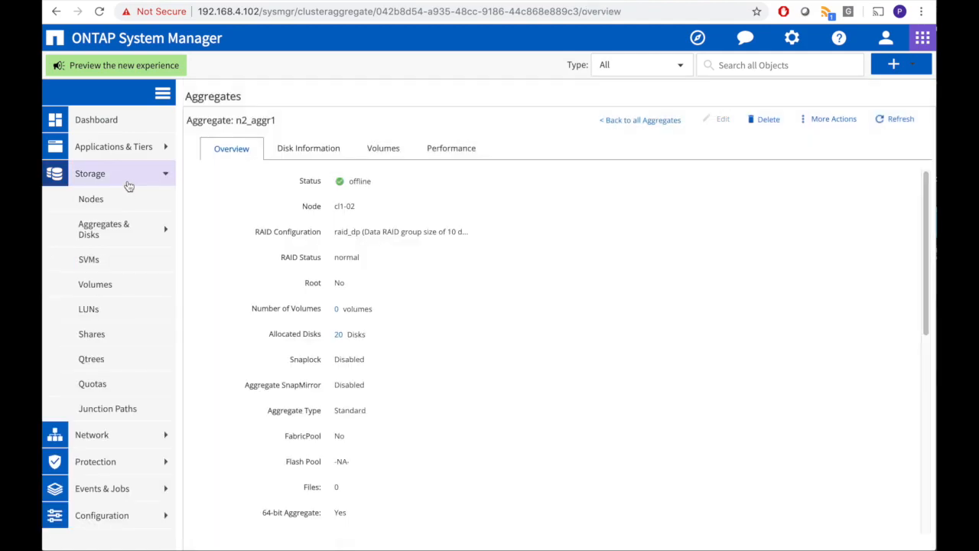
pyautogui.click(119, 230)
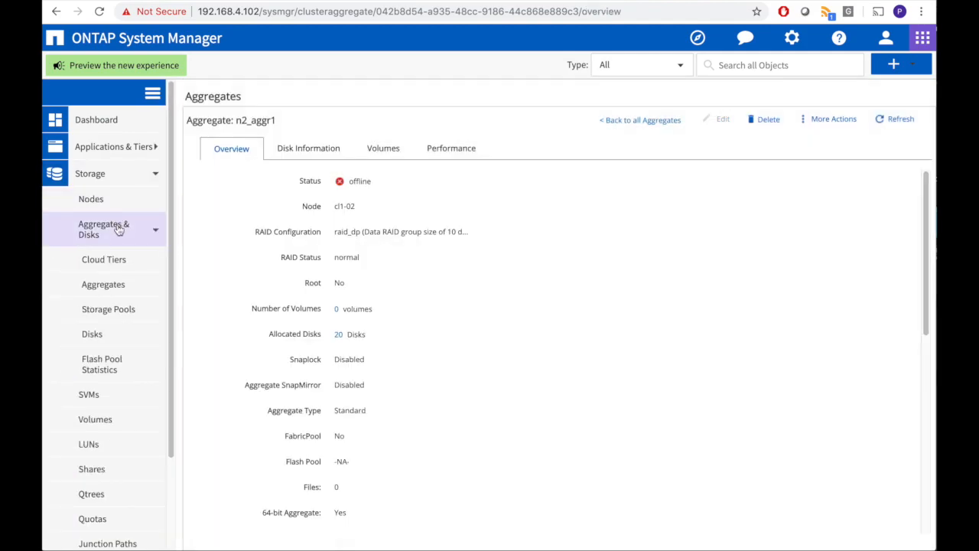
pyautogui.click(113, 291)
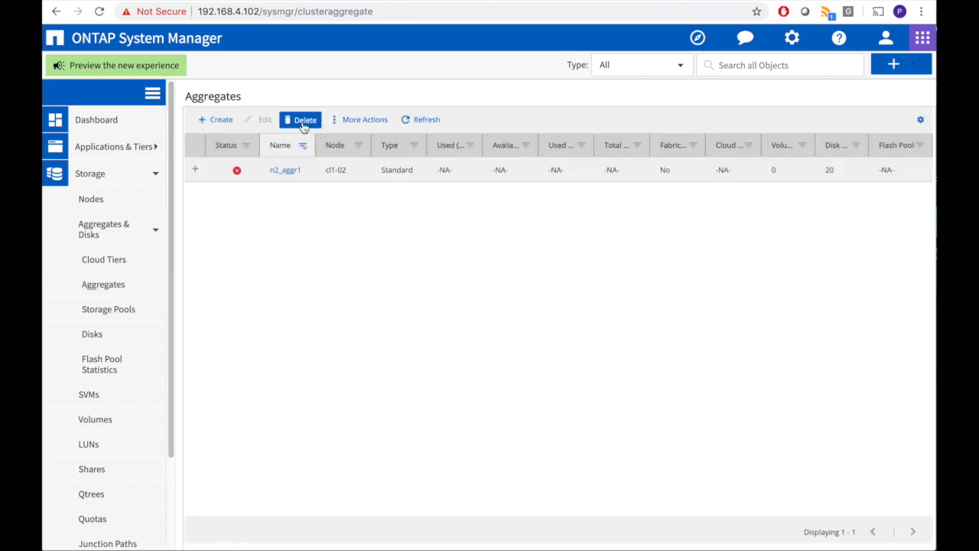
pyautogui.click(303, 122)
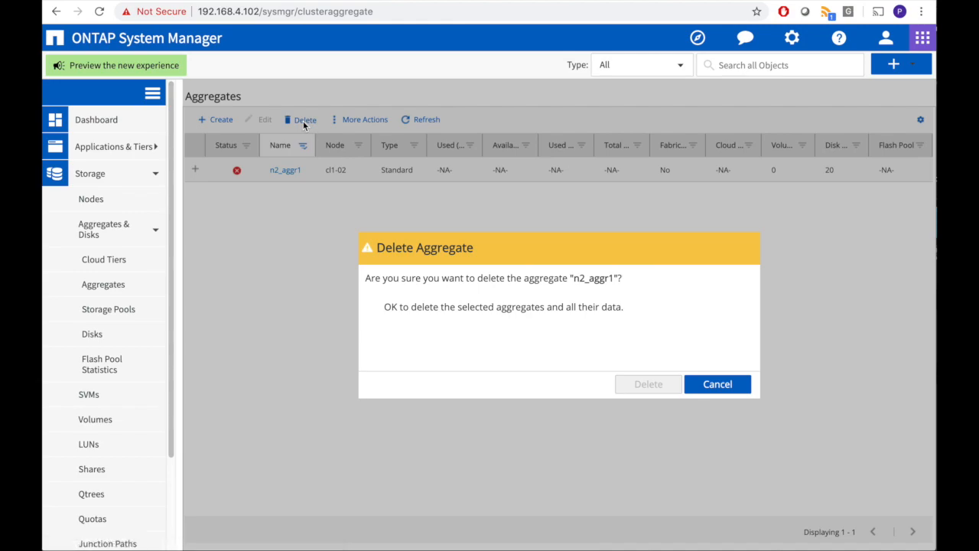
pyautogui.click(371, 308)
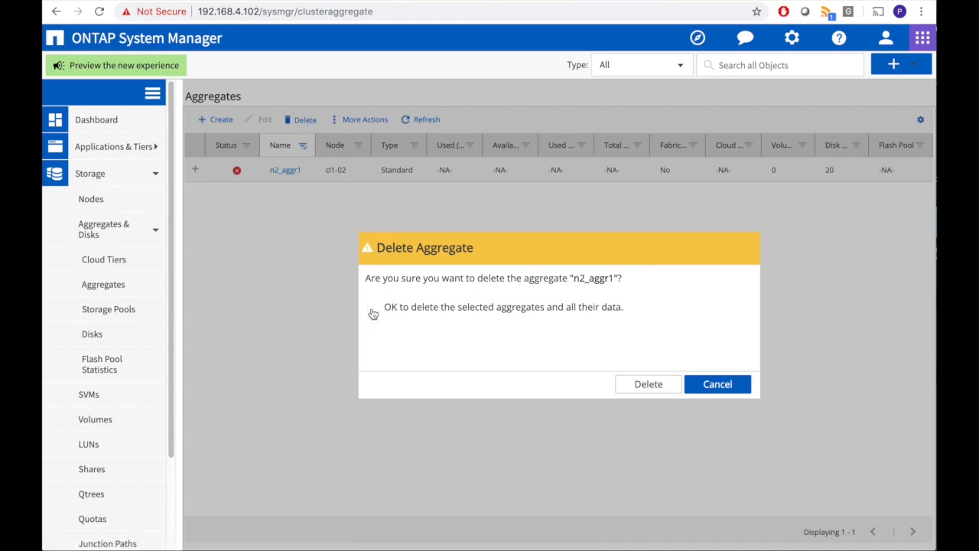
pyautogui.click(648, 384)
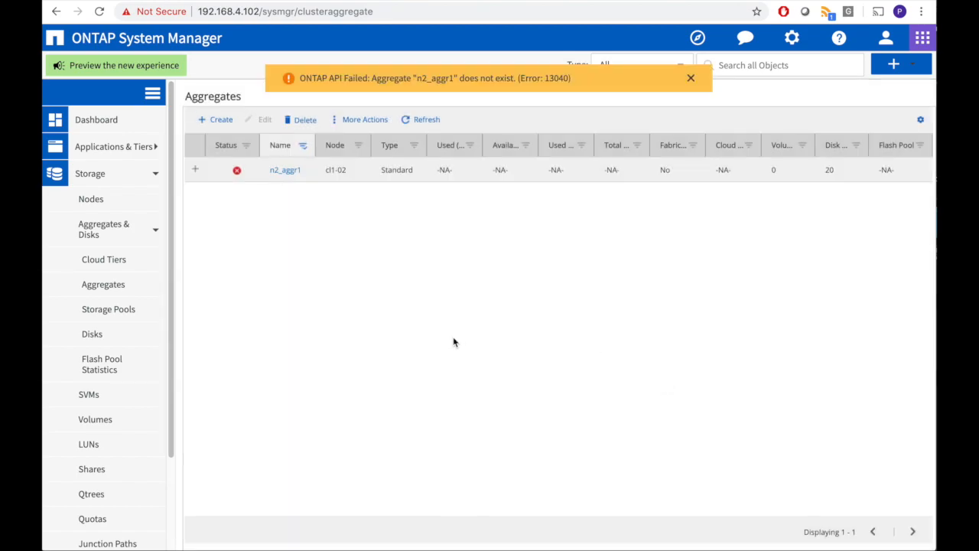
# Step: From the disk inventory, zero all non-zeroed spare disks on all nodes
pyautogui.click(106, 342)
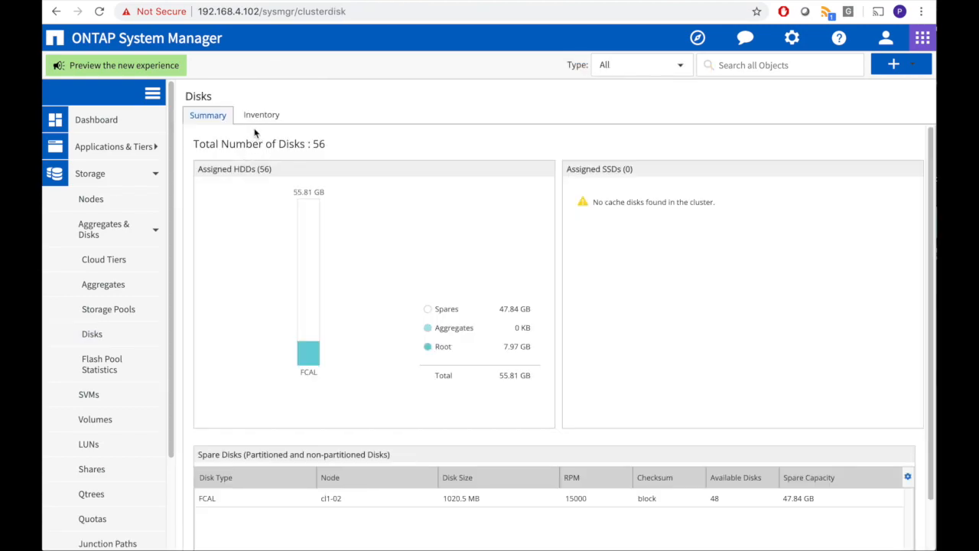
pyautogui.click(260, 116)
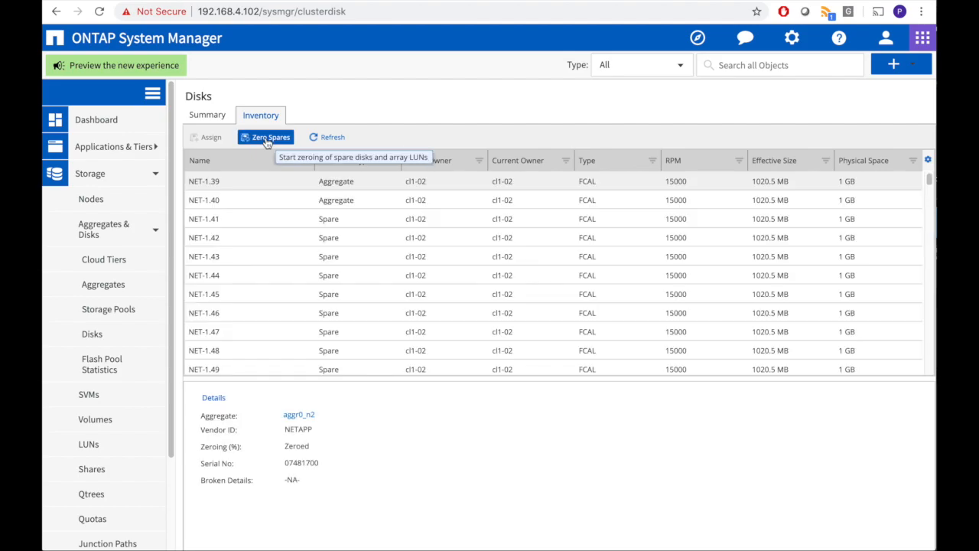
pyautogui.click(267, 138)
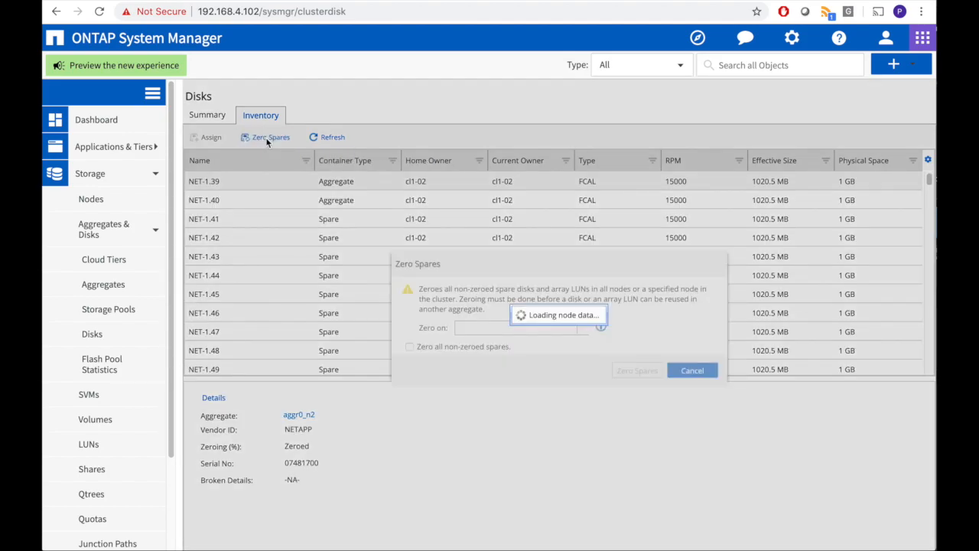
pyautogui.click(409, 347)
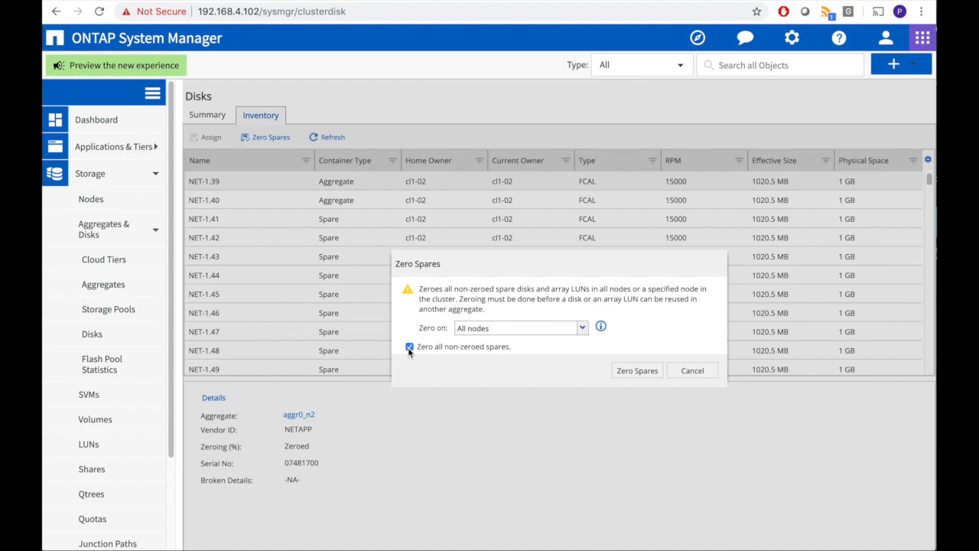
pyautogui.click(628, 372)
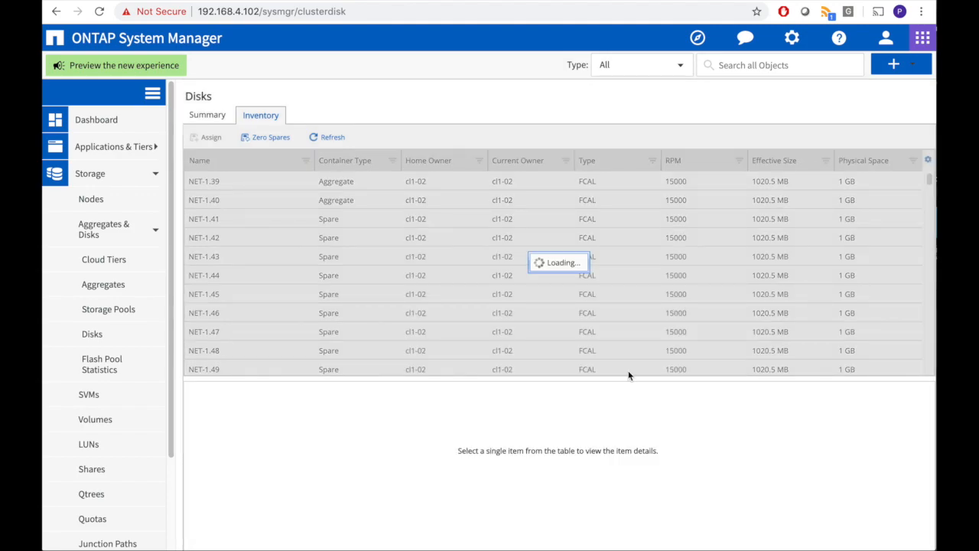
# Step: Return to the aggregates list and reload the page to check which aggregates remain in the cluster
pyautogui.click(105, 291)
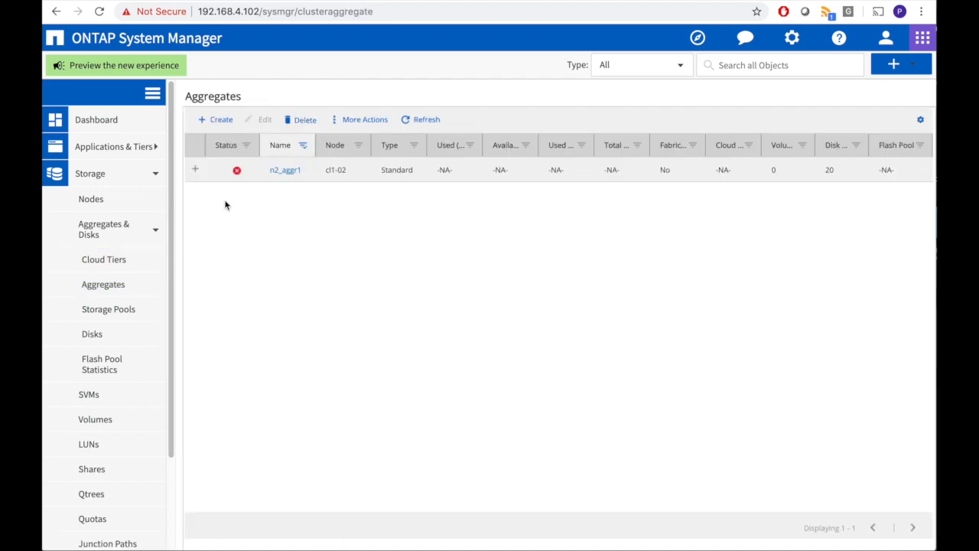
pyautogui.click(101, 12)
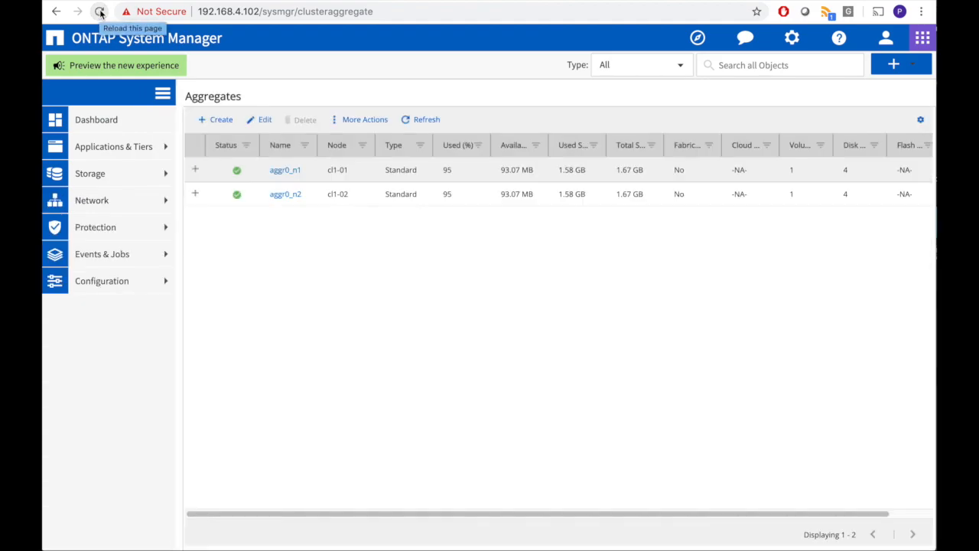